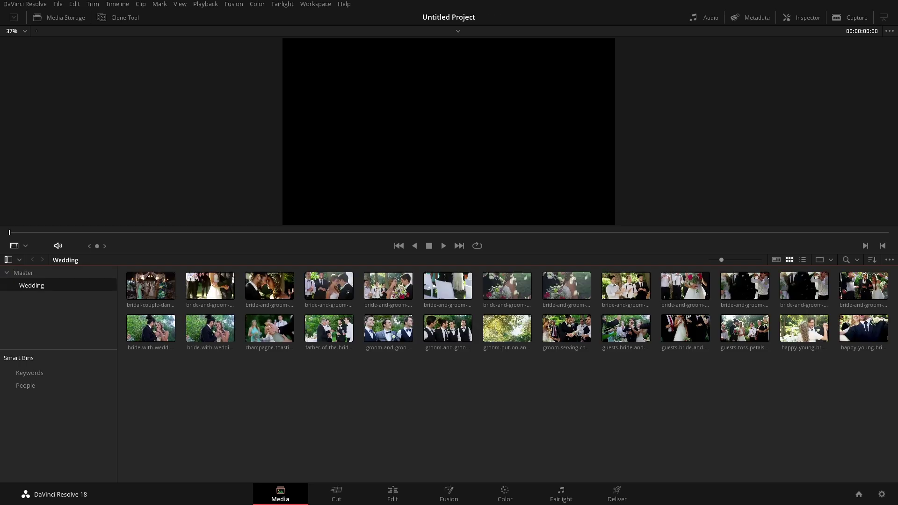
# Preview the bride-and-groom and groom-serving-champagne clips, end on groom-serving-champagne, then deselect.
pyautogui.click(329, 285)
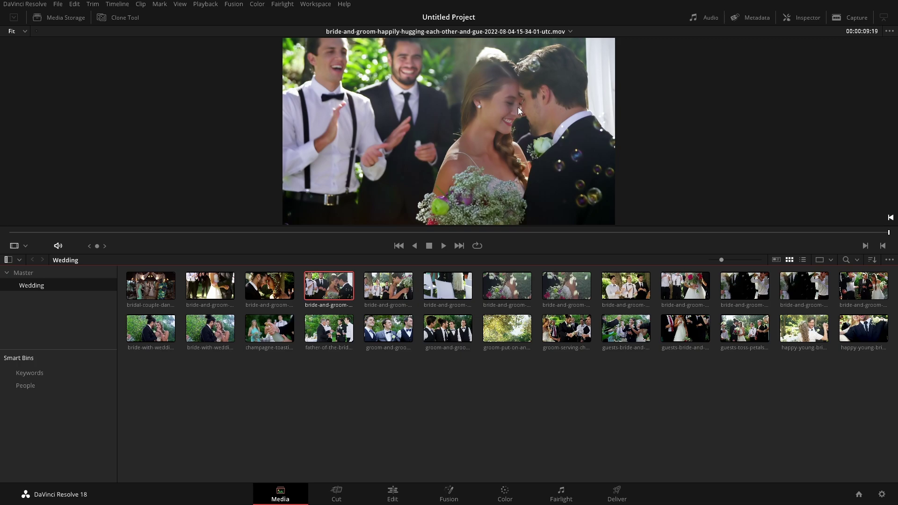
pyautogui.click(565, 331)
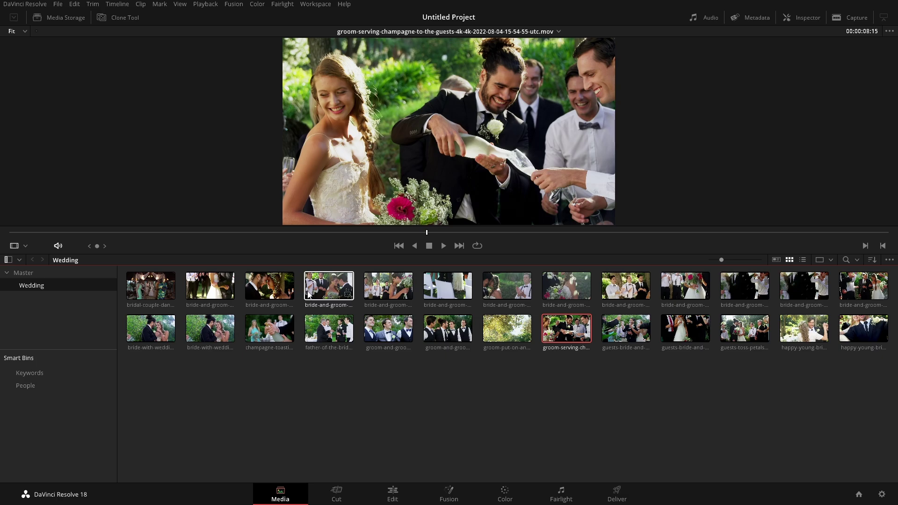
pyautogui.click(320, 295)
pyautogui.click(550, 319)
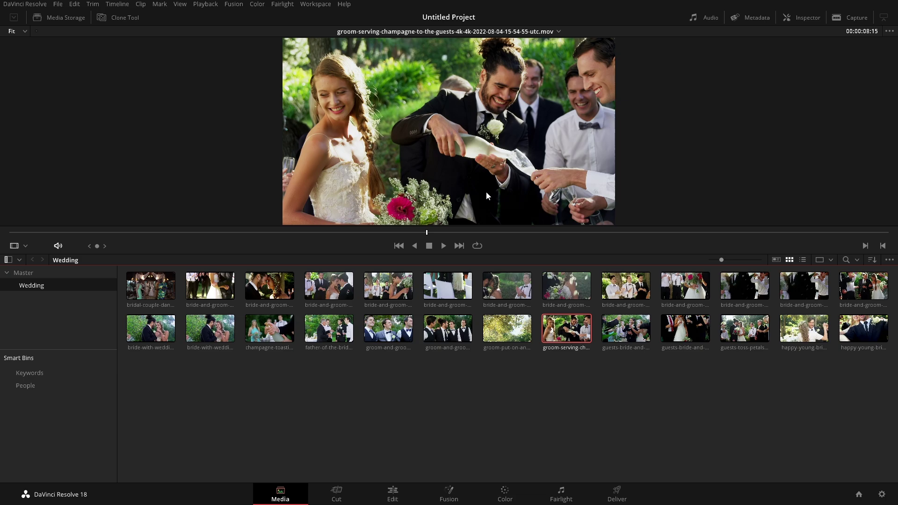
pyautogui.click(514, 373)
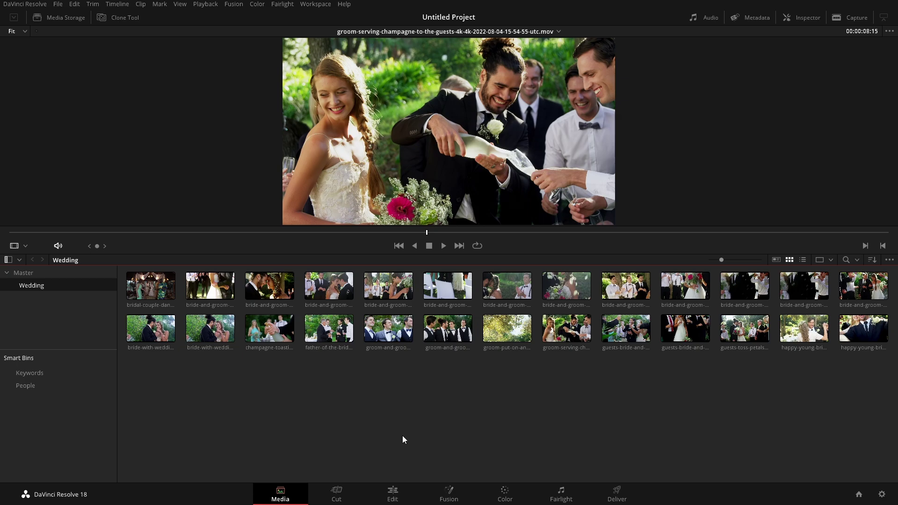
# Select all 26 Wedding clips and run Analyze Clips for People on them.
pyautogui.hotkey('ctrl', 'a')
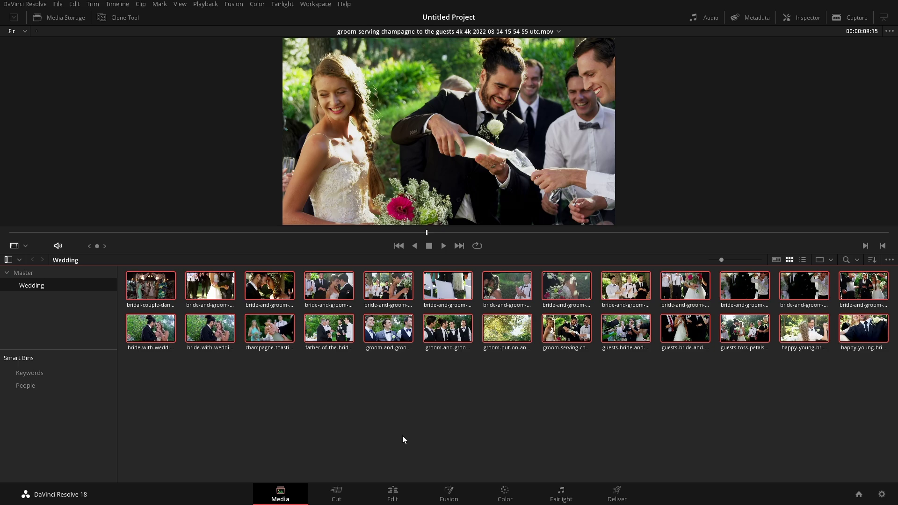
pyautogui.rightClick(447, 329)
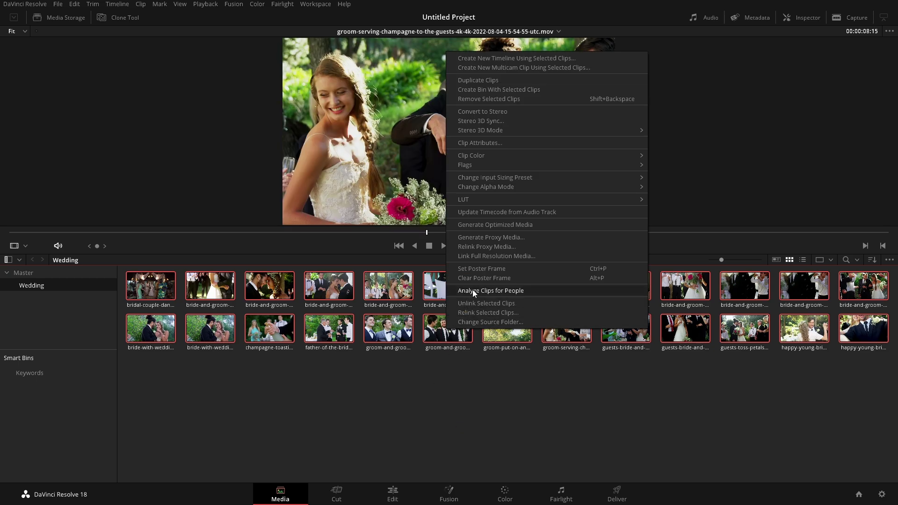
pyautogui.click(474, 291)
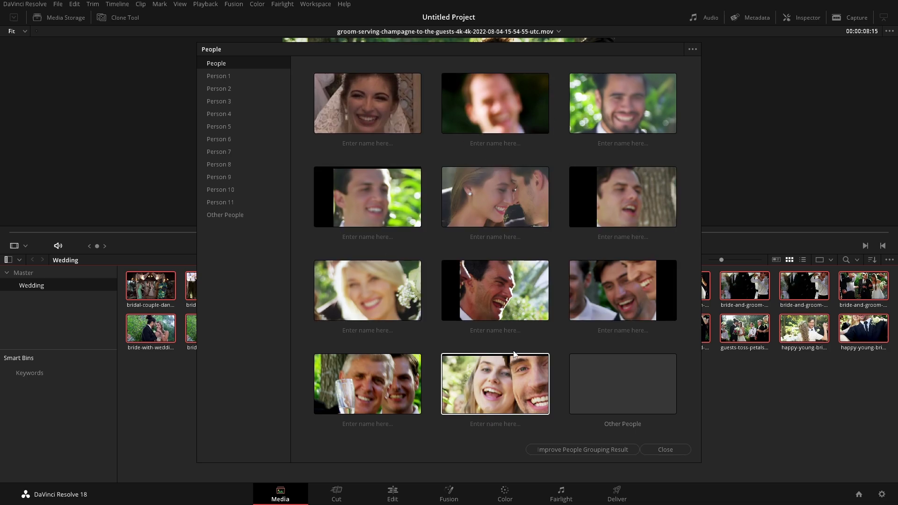
pyautogui.doubleClick(371, 295)
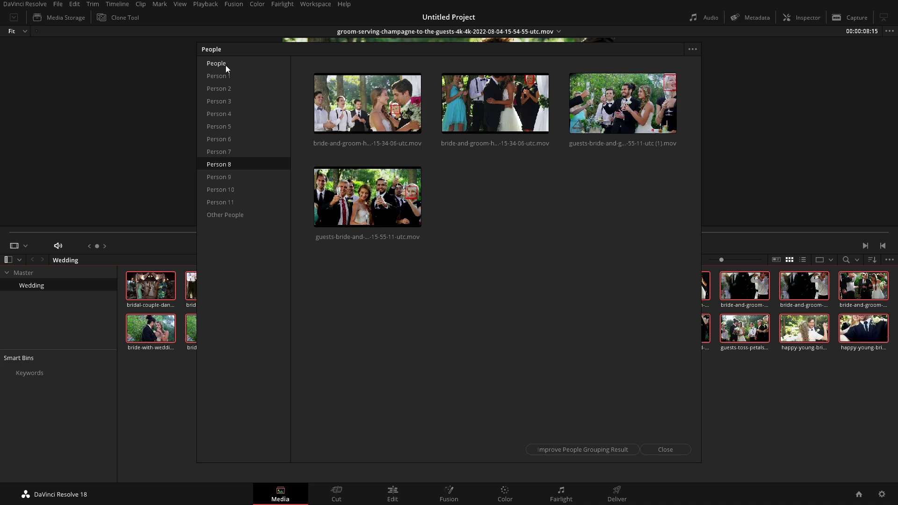
pyautogui.click(223, 65)
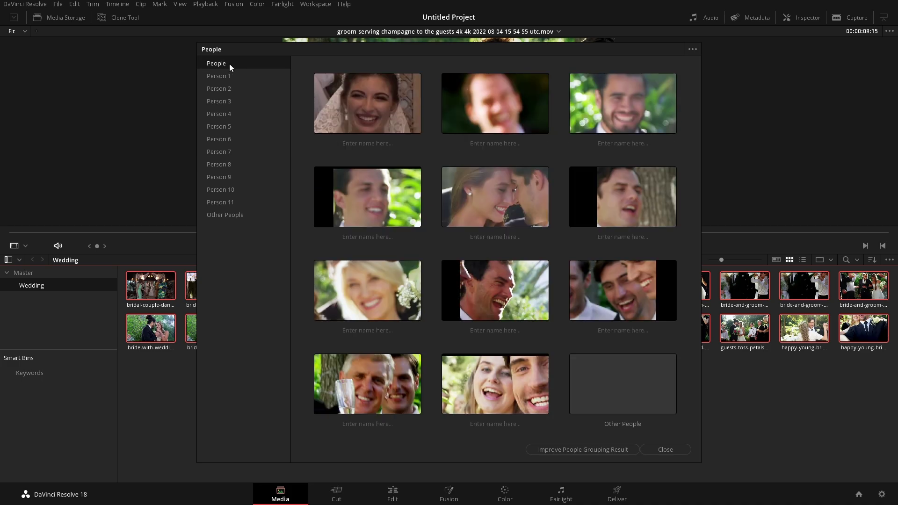
# Name four detected faces Bob, Oliver, Jess and Emma.
pyautogui.click(625, 142)
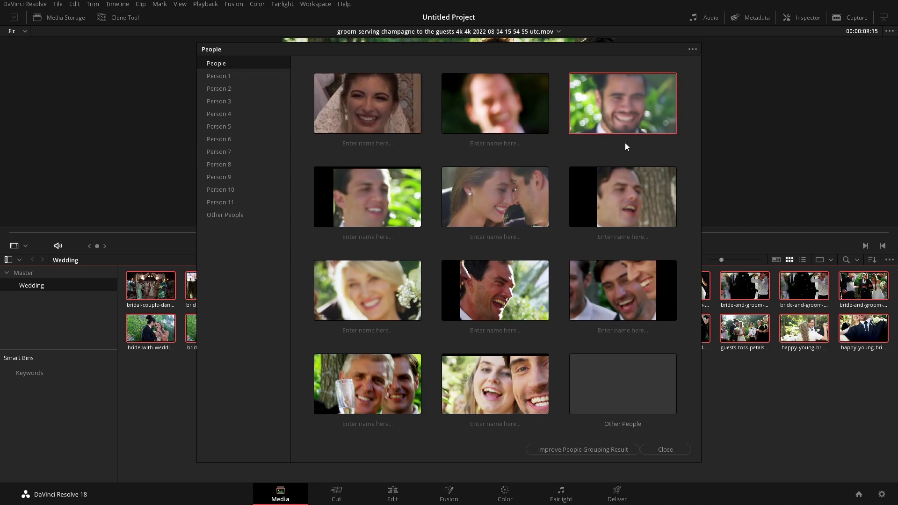
pyautogui.write('Bob')
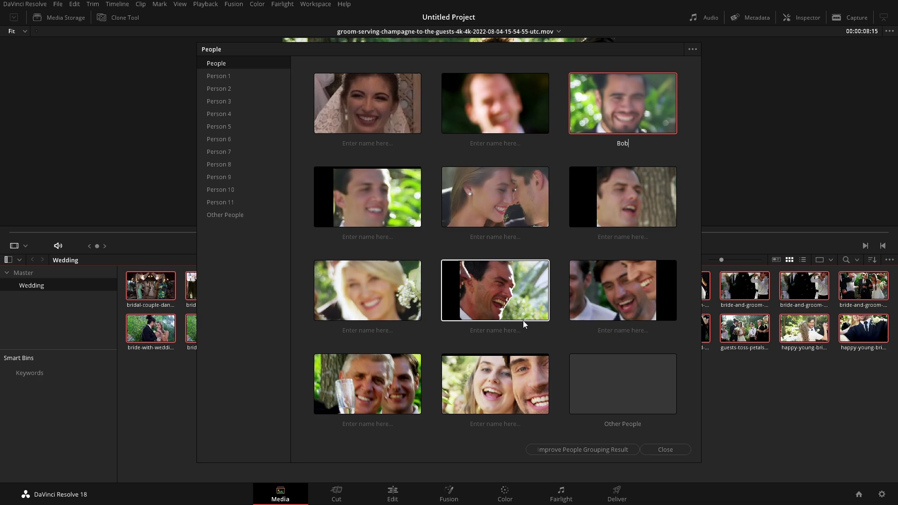
pyautogui.click(627, 330)
pyautogui.write('Oli')
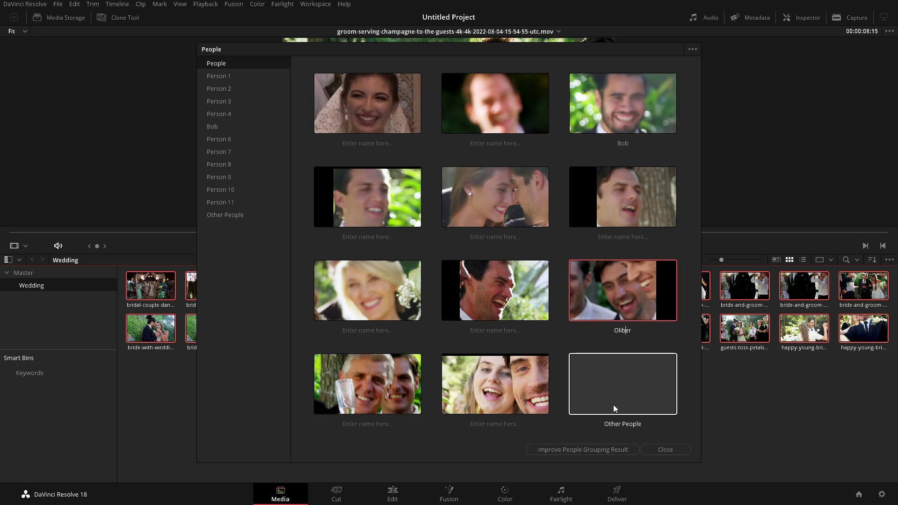
pyautogui.write('ver')
pyautogui.click(375, 332)
pyautogui.write('Jess')
pyautogui.click(501, 425)
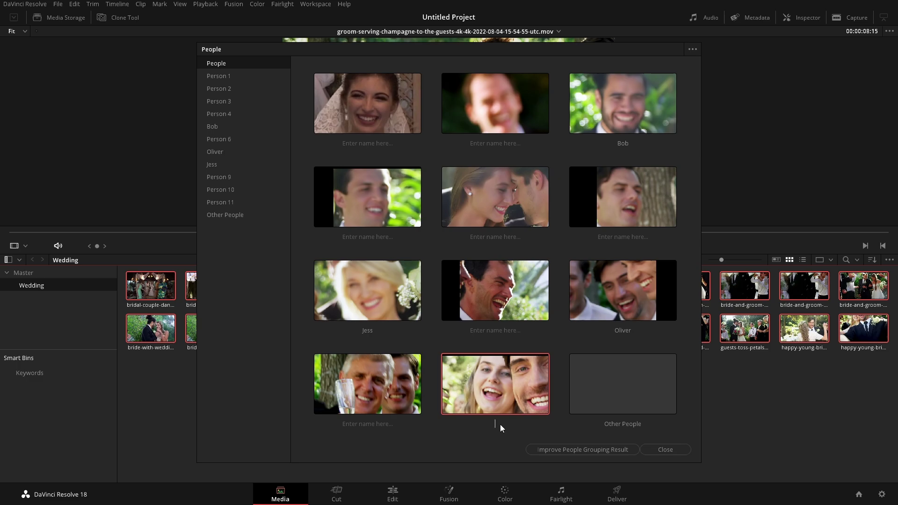
pyautogui.write('Emma')
pyautogui.click(469, 442)
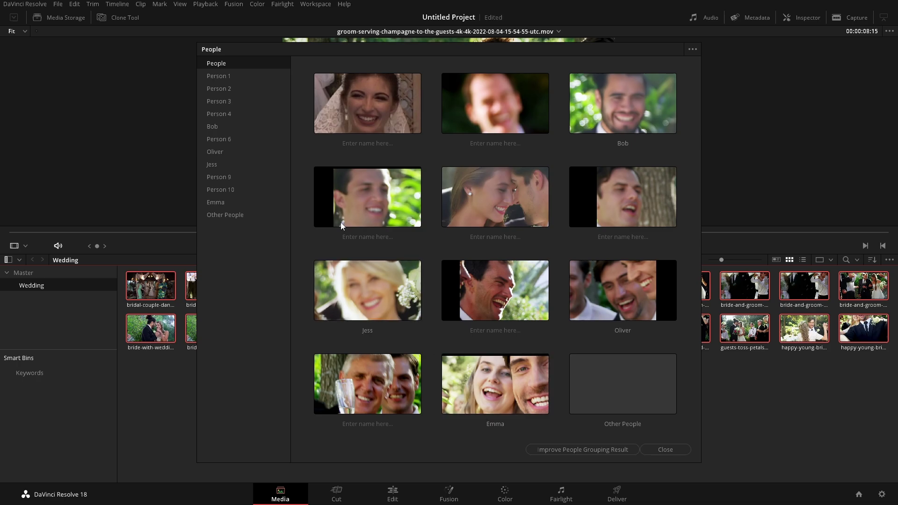
# Show the Other People group and scroll through its unmatched clips.
pyautogui.click(233, 215)
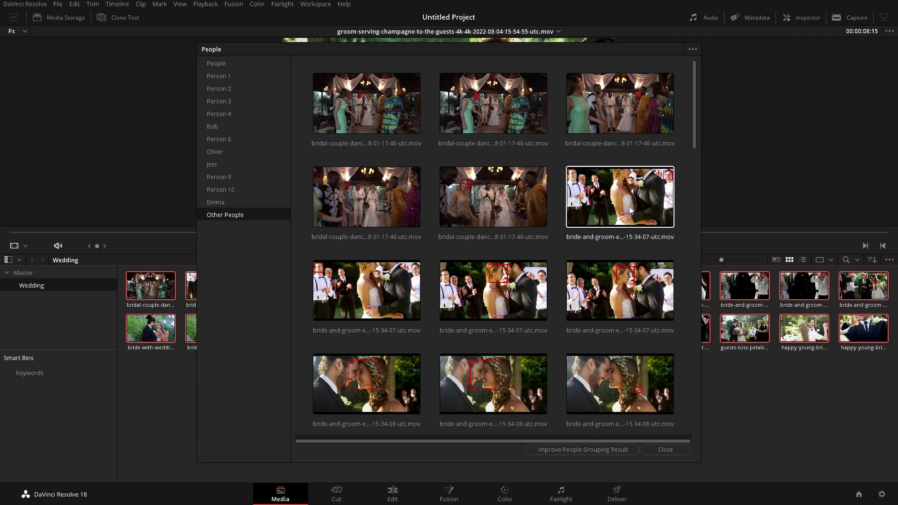
pyautogui.scroll(-2, 694, 109)
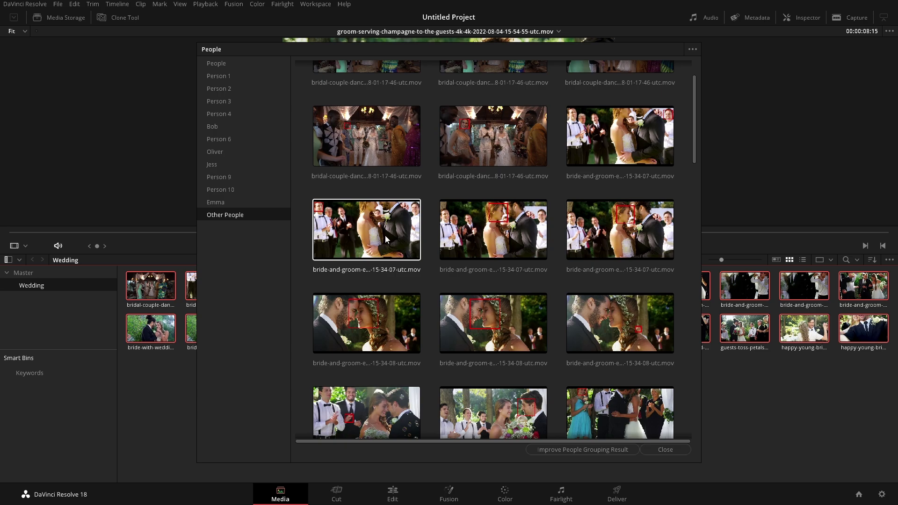
# Tag the middle Other People clip as a new person named Olivia.
pyautogui.rightClick(487, 245)
pyautogui.moveTo(519, 251)
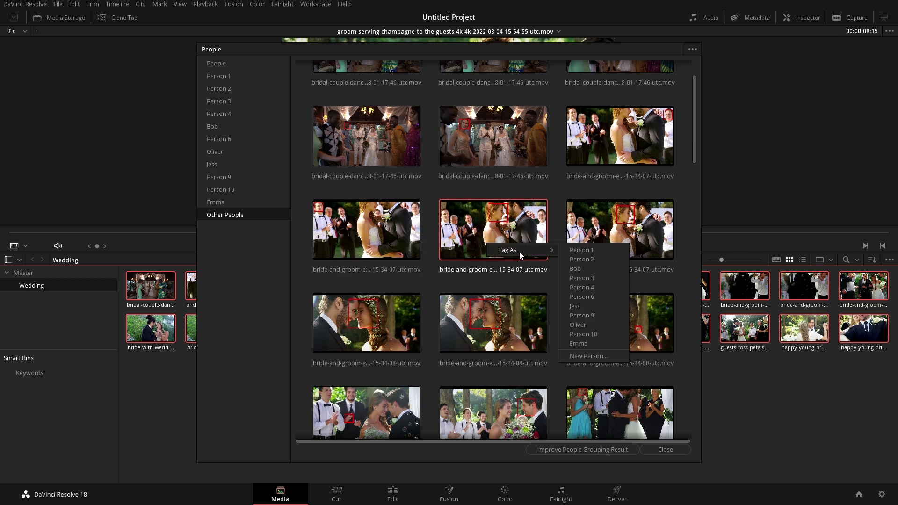
pyautogui.click(591, 357)
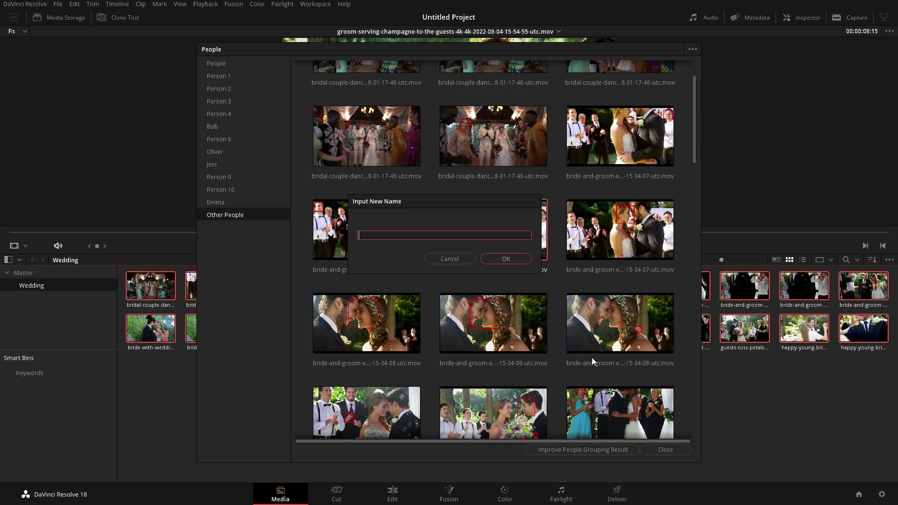
pyautogui.write('Olivia')
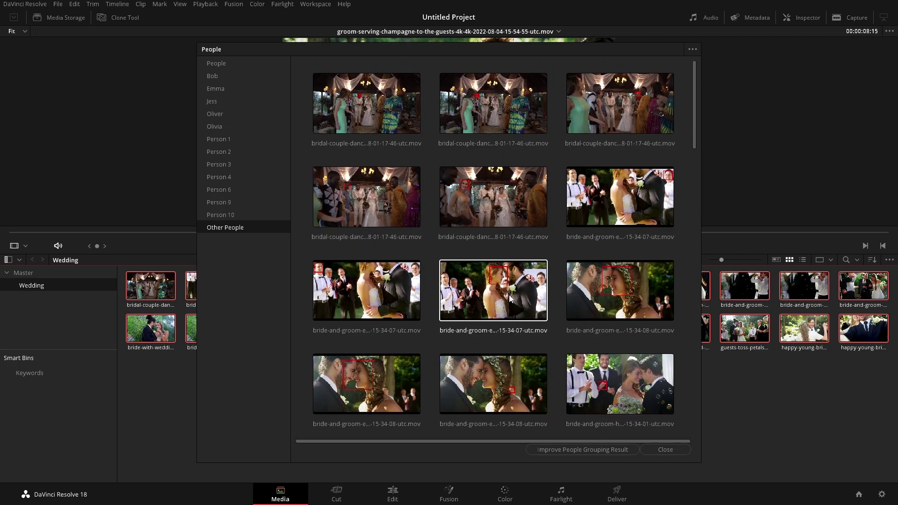
# Tag three more unmatched clips to existing named people, one of them as Olivia.
pyautogui.rightClick(510, 298)
pyautogui.moveTo(576, 308)
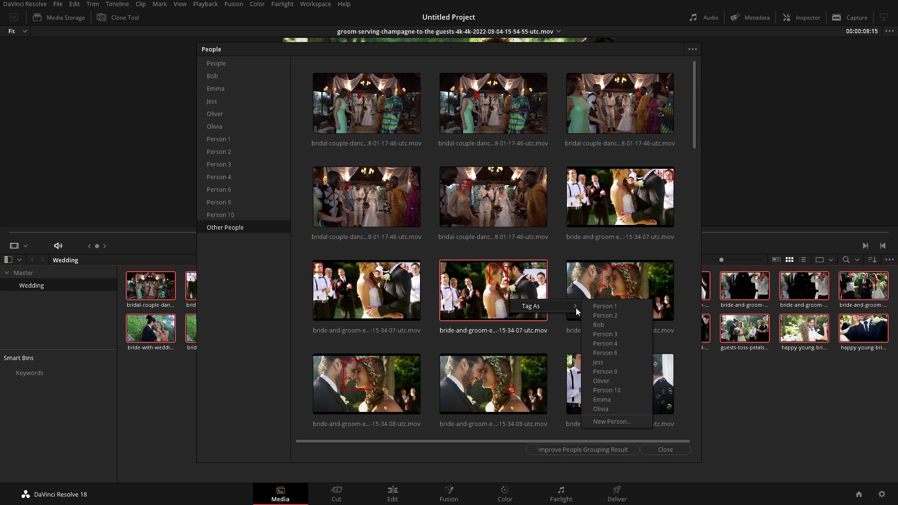
pyautogui.click(614, 400)
pyautogui.rightClick(620, 289)
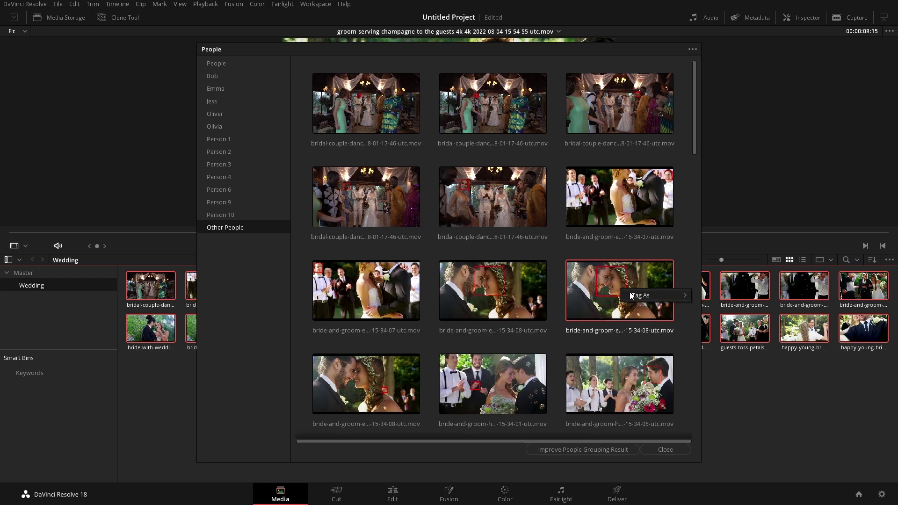
pyautogui.moveTo(656, 301)
pyautogui.click(733, 400)
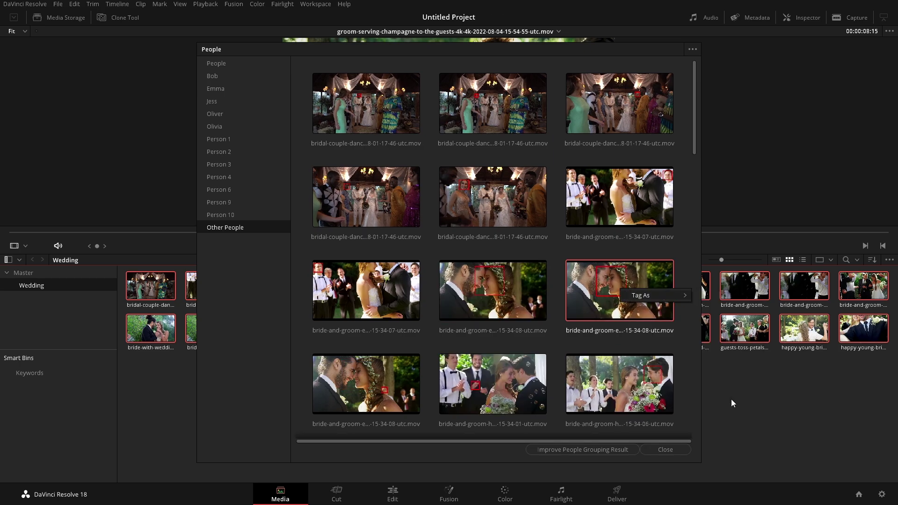
pyautogui.rightClick(504, 299)
pyautogui.moveTo(556, 307)
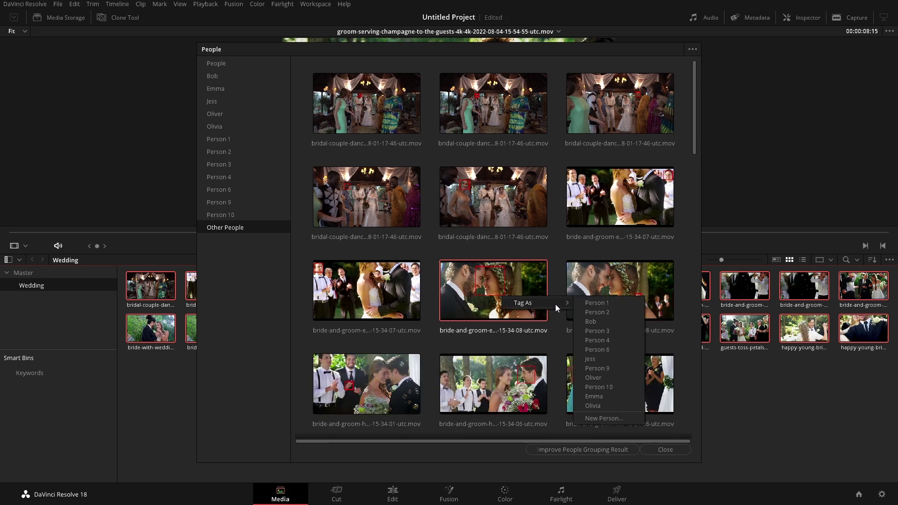
pyautogui.click(613, 399)
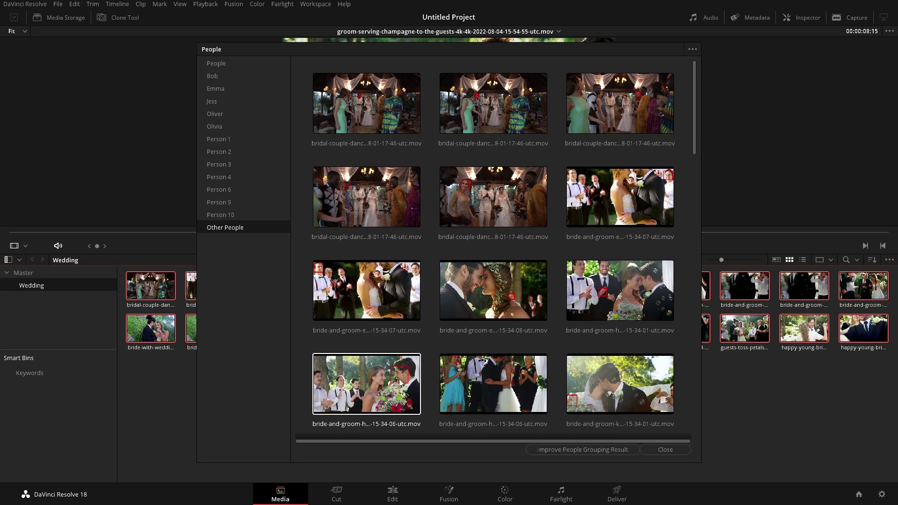
# Back in Other People, tag the bride-with-wedding clip with a person's name.
pyautogui.moveTo(695, 107); pyautogui.dragTo(697, 190)
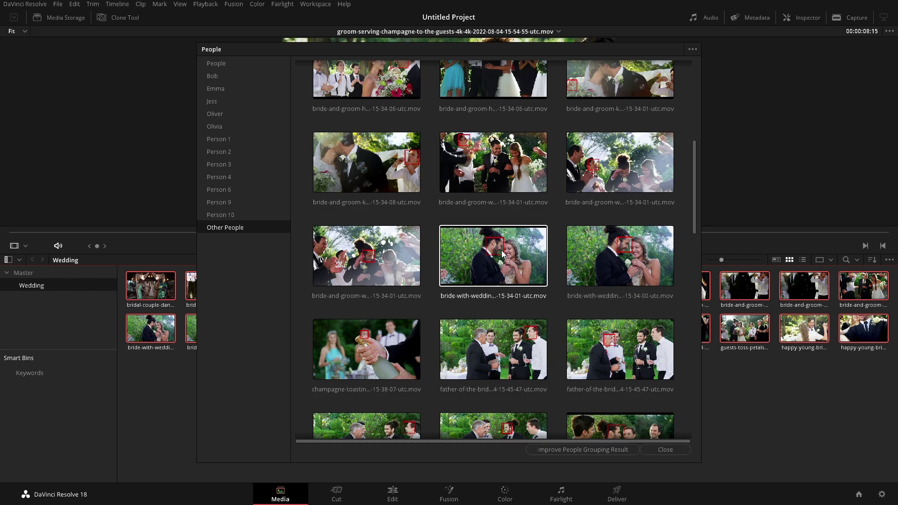
pyautogui.click(224, 62)
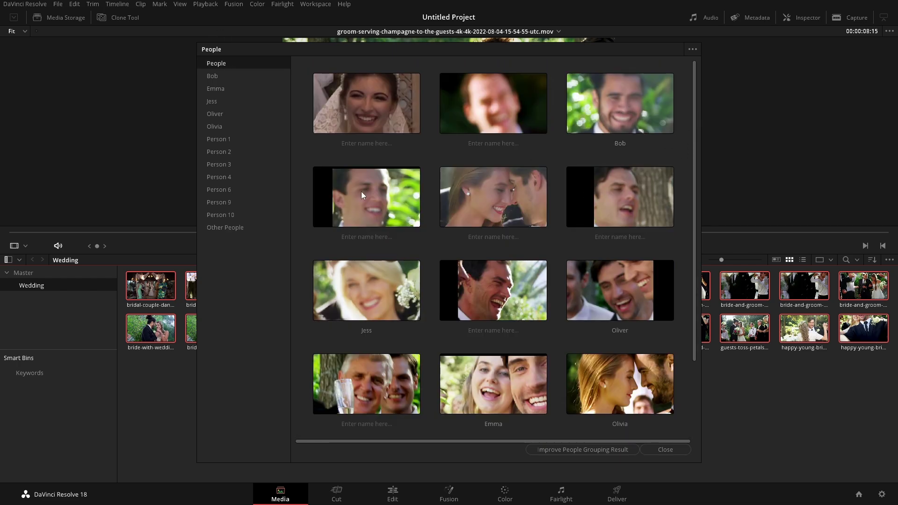
pyautogui.click(226, 227)
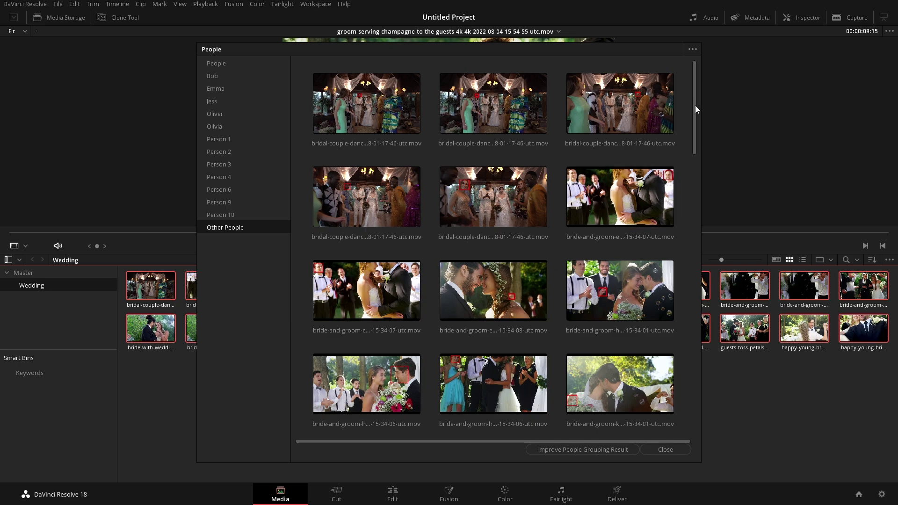
pyautogui.moveTo(695, 105); pyautogui.dragTo(694, 202)
pyautogui.click(481, 207)
pyautogui.rightClick(481, 207)
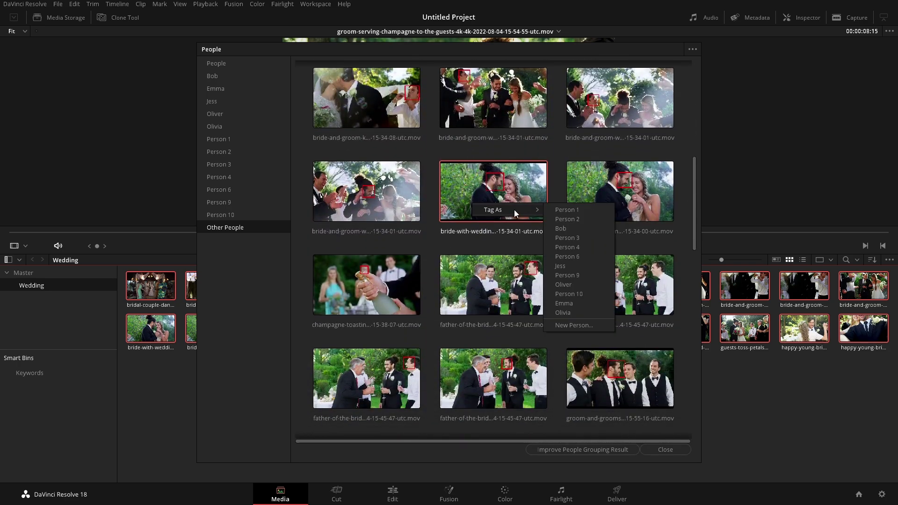
pyautogui.click(567, 229)
# Tag the bride-and-groom clip as Bob and the first groom-and-grooms clip with a person's name.
pyautogui.click(356, 212)
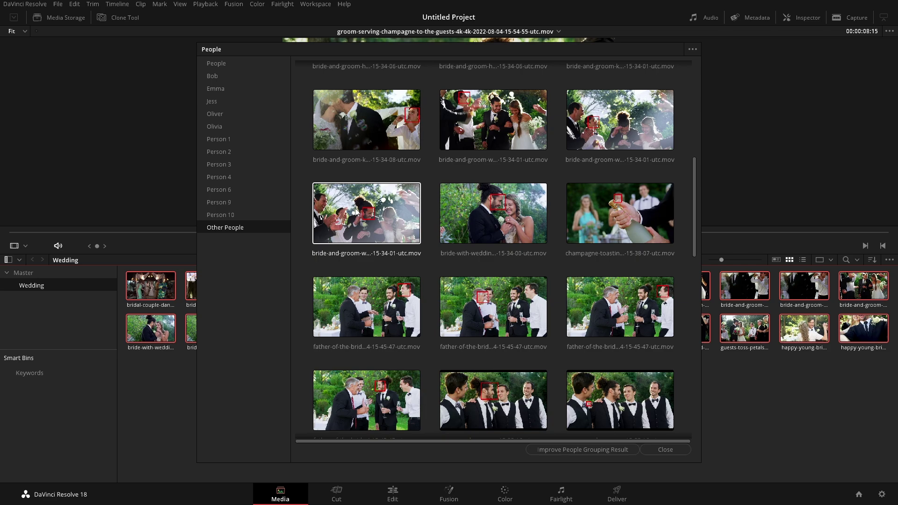
pyautogui.rightClick(353, 212)
pyautogui.moveTo(413, 219)
pyautogui.click(450, 237)
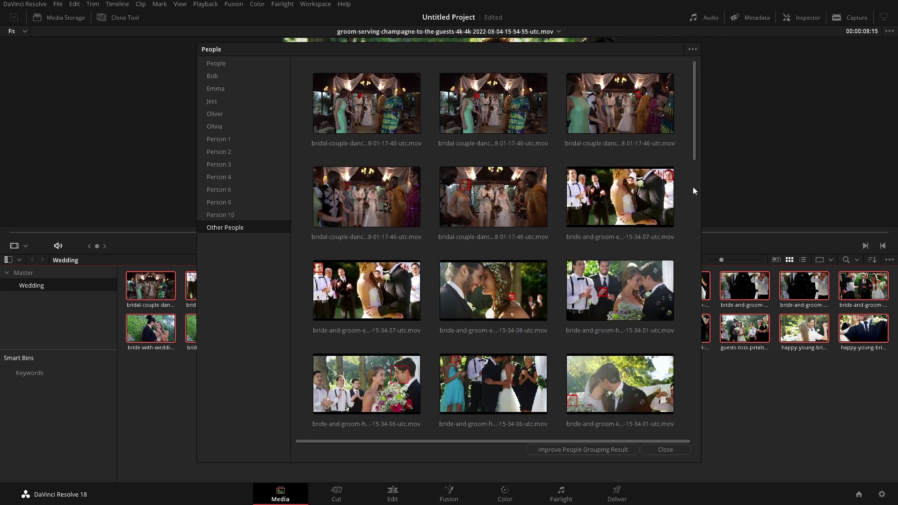
pyautogui.moveTo(692, 135); pyautogui.dragTo(696, 271)
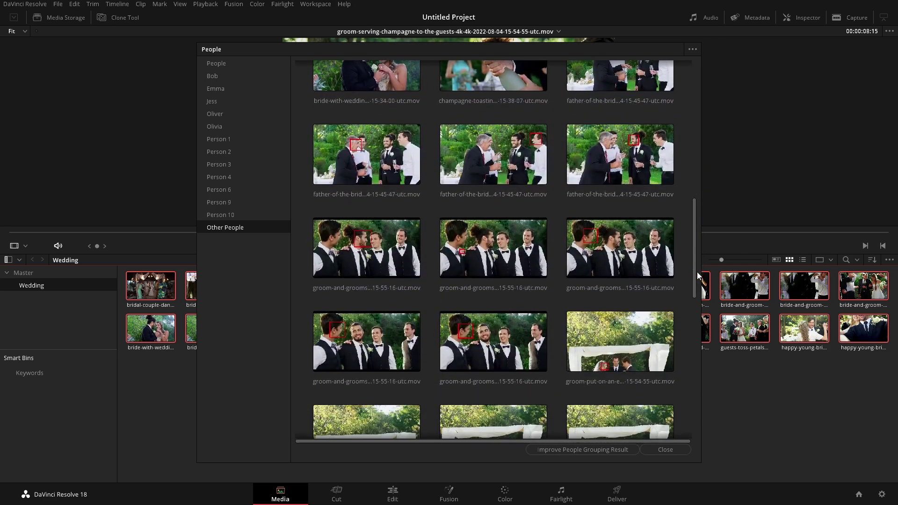
pyautogui.click(352, 254)
pyautogui.rightClick(418, 252)
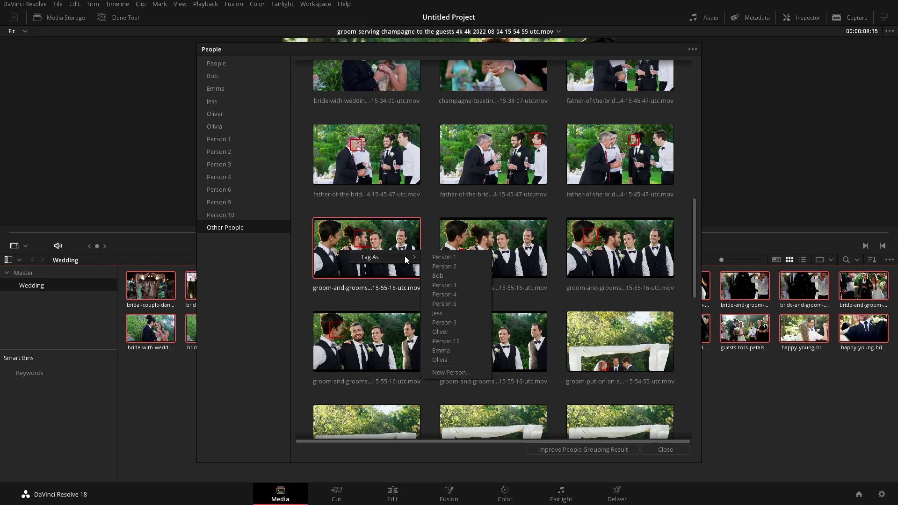
pyautogui.click(453, 273)
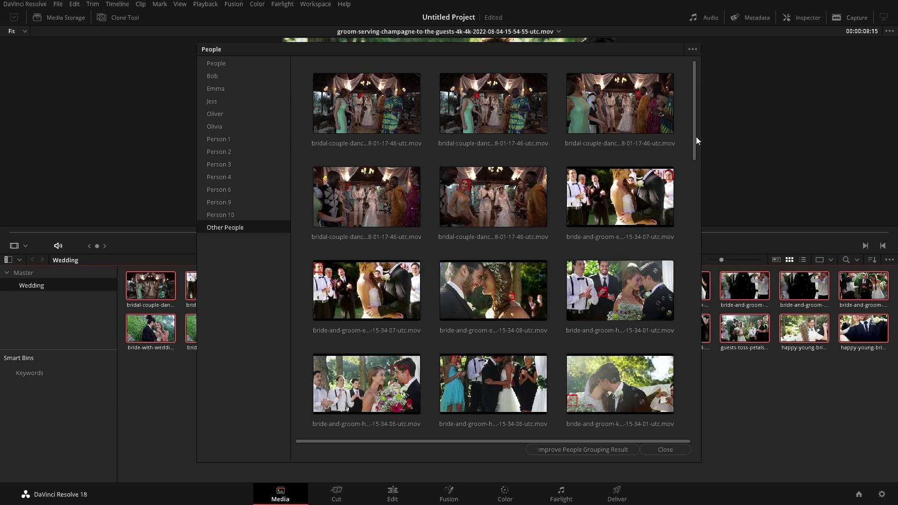
# Scroll through the People grid, then close the People window.
pyautogui.moveTo(696, 137); pyautogui.dragTo(686, 299)
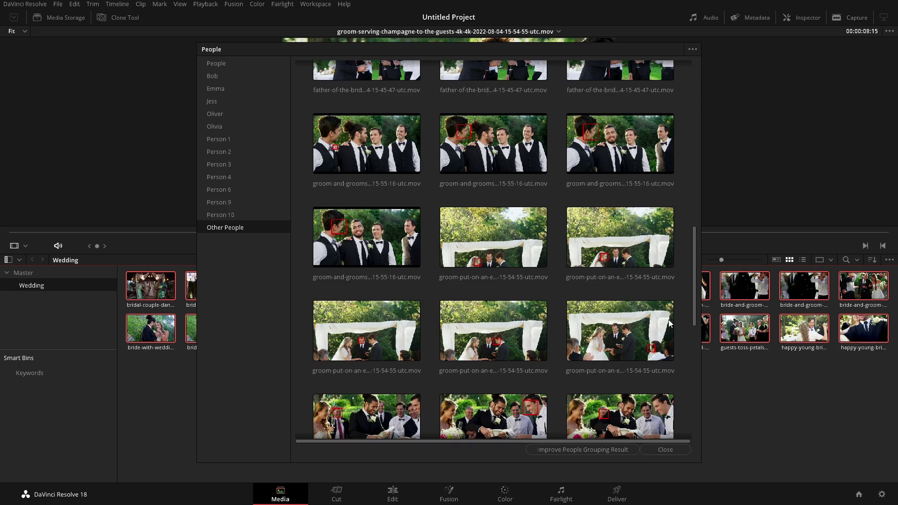
pyautogui.click(665, 448)
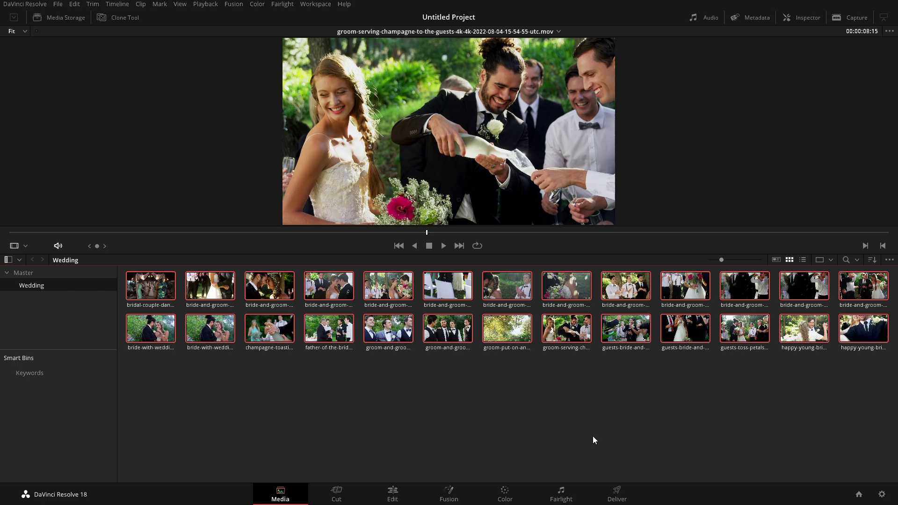
# Show the third bride-and-groom clip's Metadata to confirm it lists Person 2 and Olivia.
pyautogui.click(270, 290)
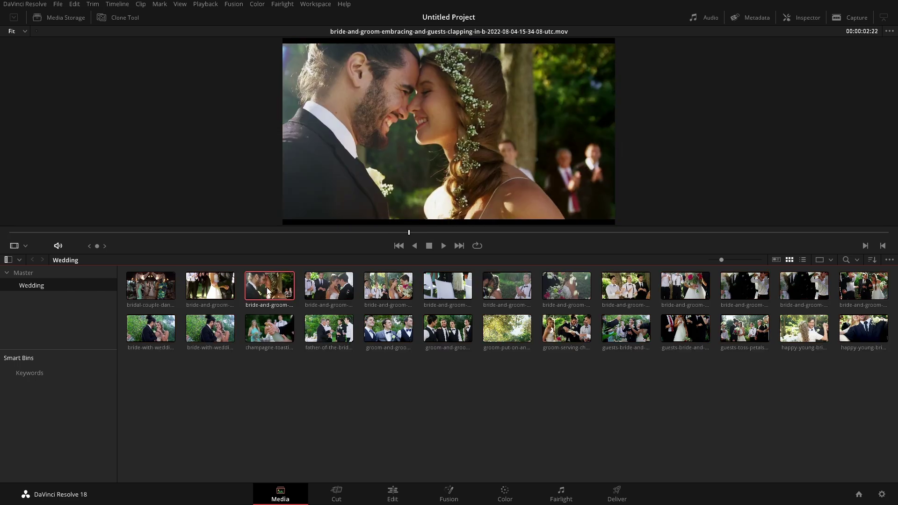
pyautogui.click(752, 18)
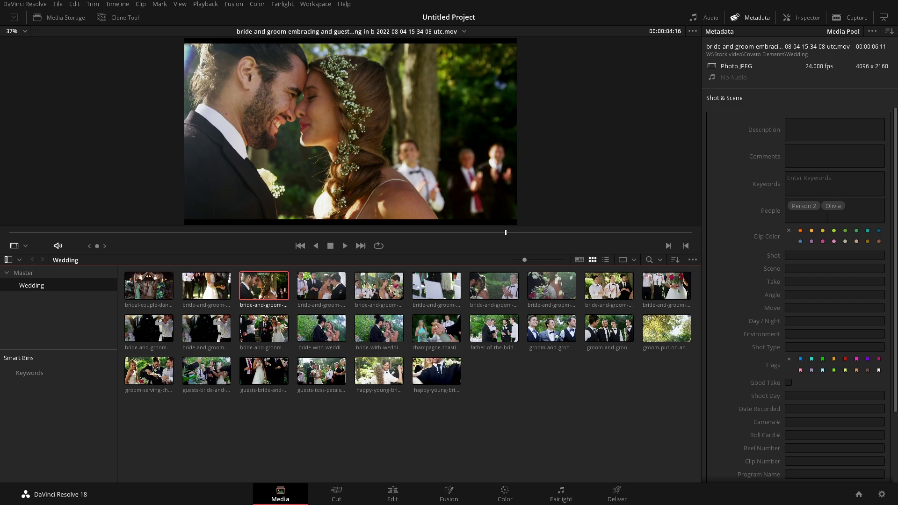
pyautogui.click(452, 458)
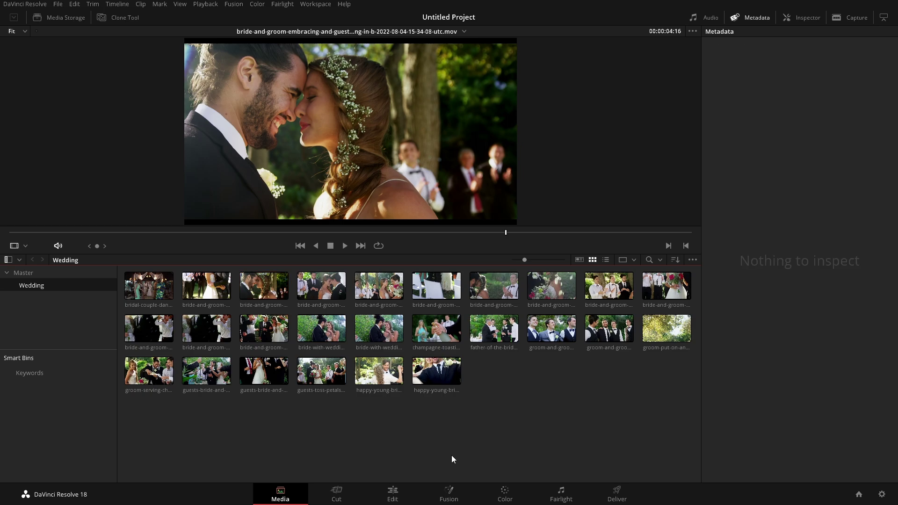
pyautogui.rightClick(51, 426)
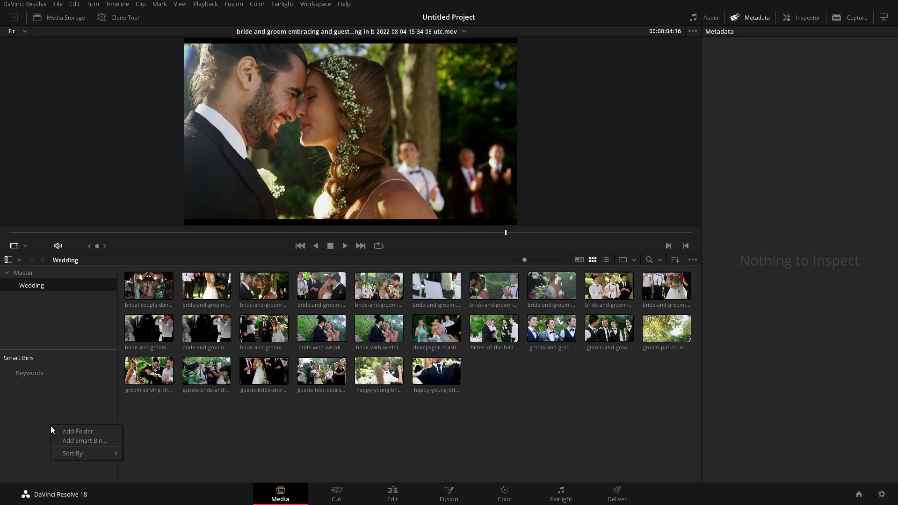
pyautogui.click(74, 436)
pyautogui.click(369, 227)
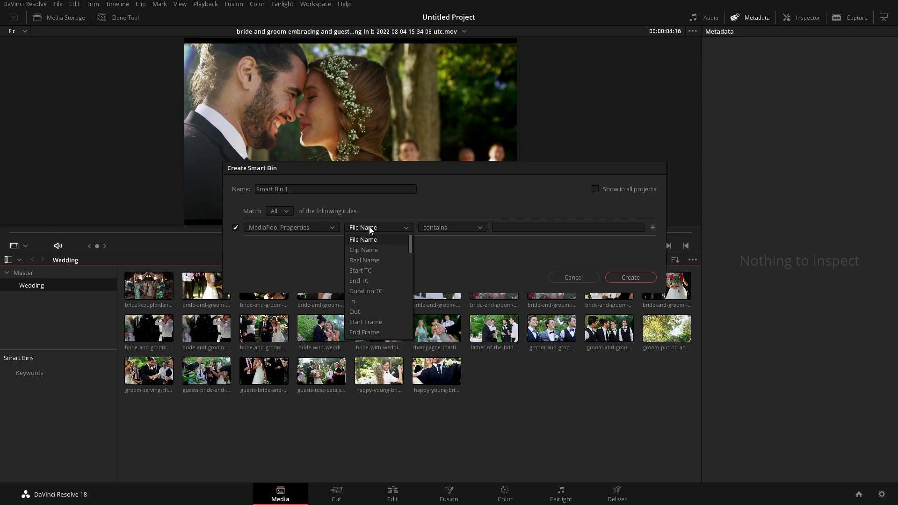
pyautogui.click(326, 226)
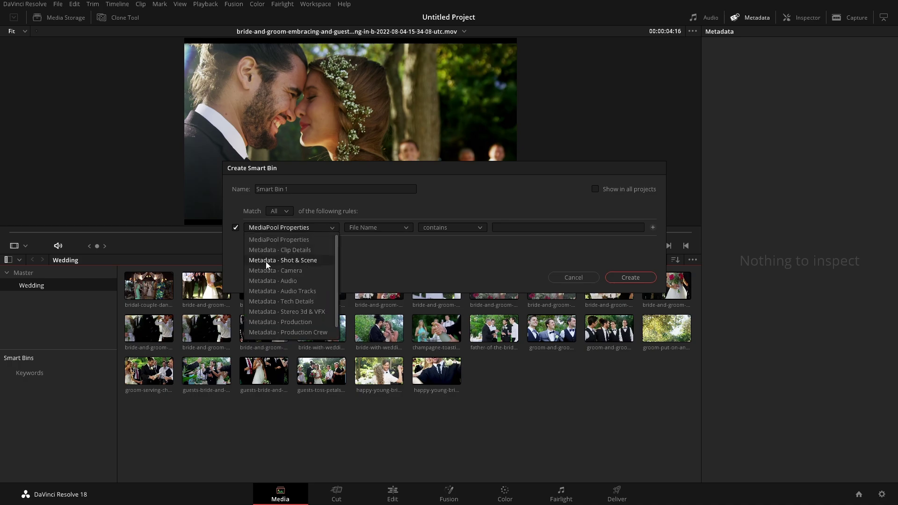
pyautogui.click(300, 261)
pyautogui.click(395, 226)
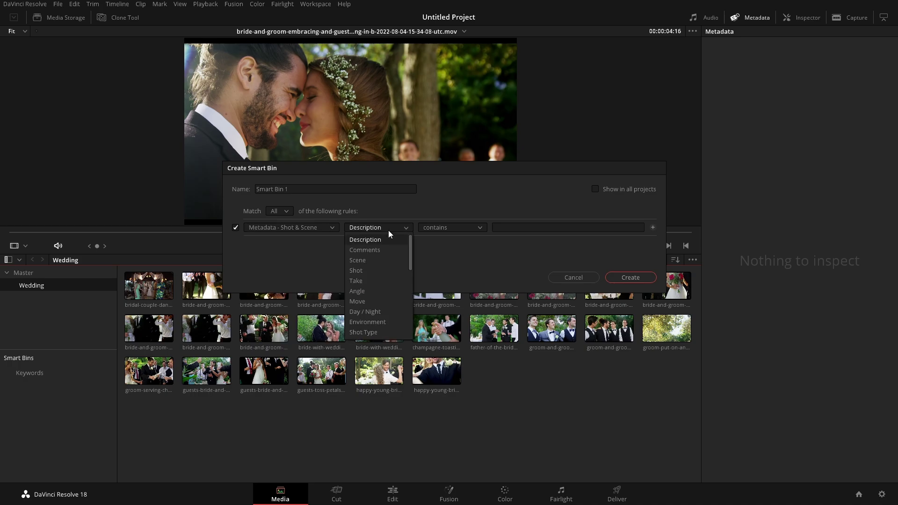
pyautogui.scroll(-3, 395, 284)
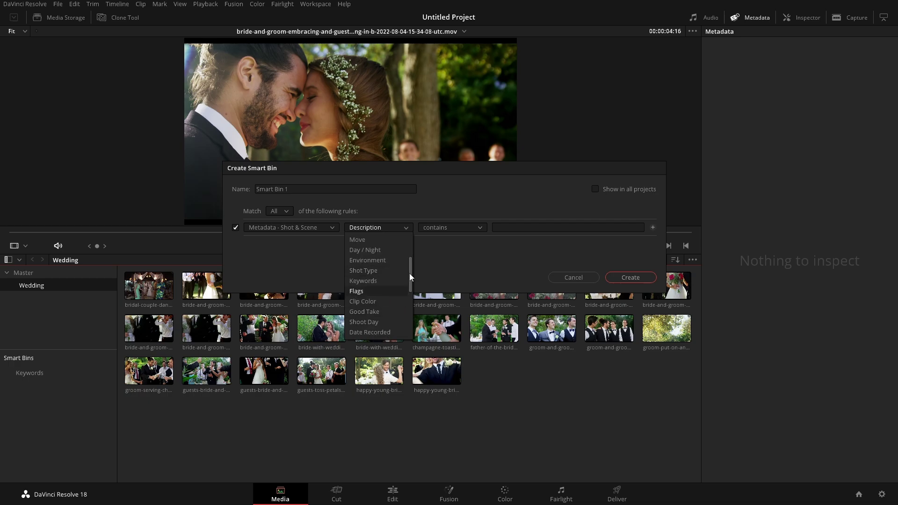
pyautogui.moveTo(409, 273); pyautogui.dragTo(407, 316)
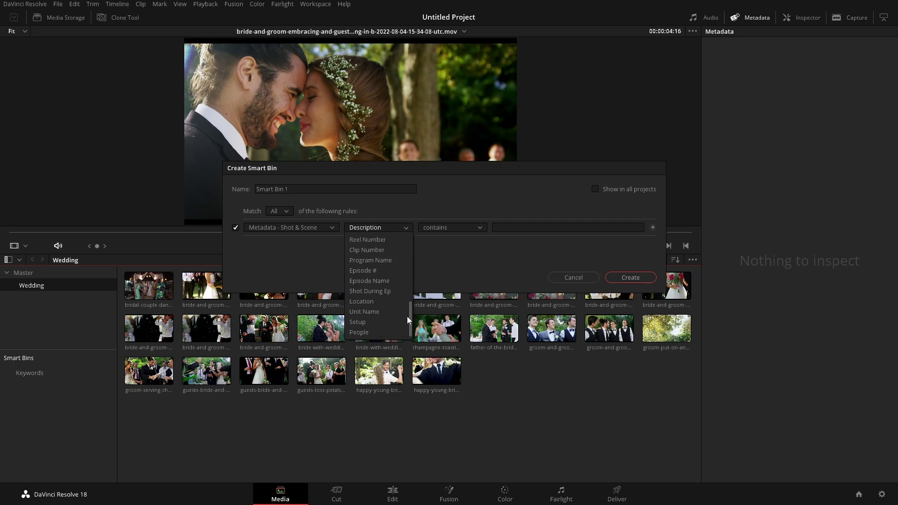
pyautogui.click(366, 331)
pyautogui.click(518, 226)
pyautogui.write('b')
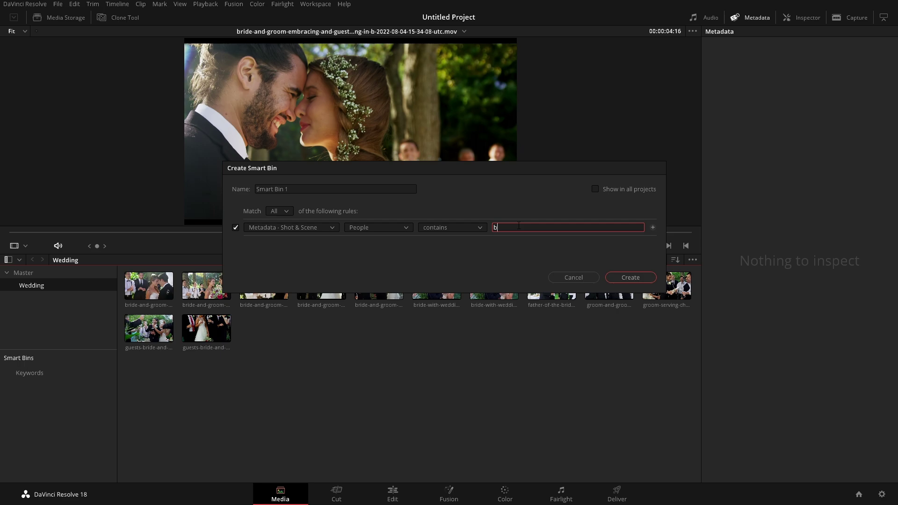
pyautogui.write('ob')
pyautogui.click(574, 277)
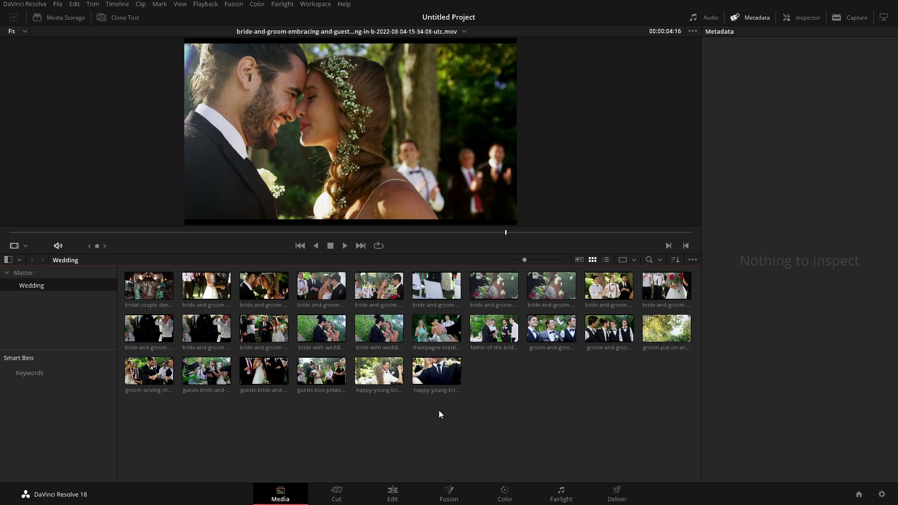
# In Preferences under User > Editing, enable automatic smart bins for people metadata.
pyautogui.click(28, 6)
pyautogui.click(25, 51)
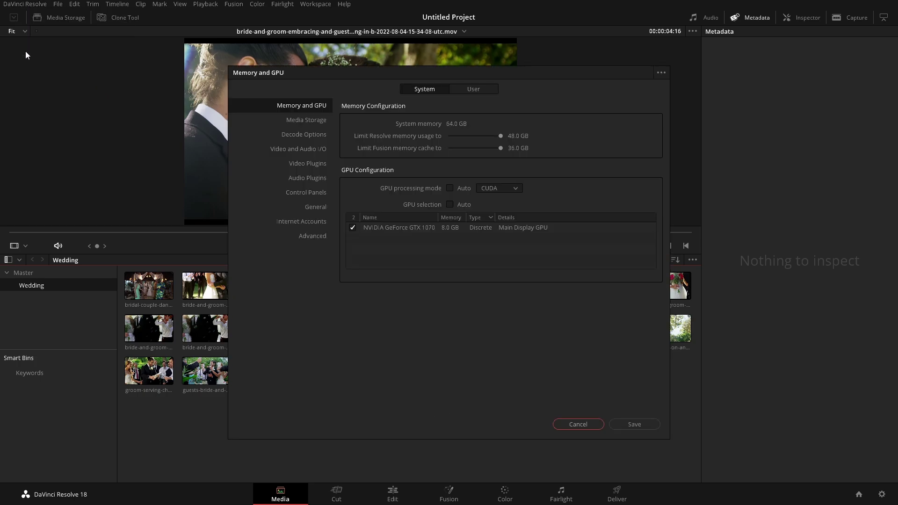
pyautogui.click(482, 89)
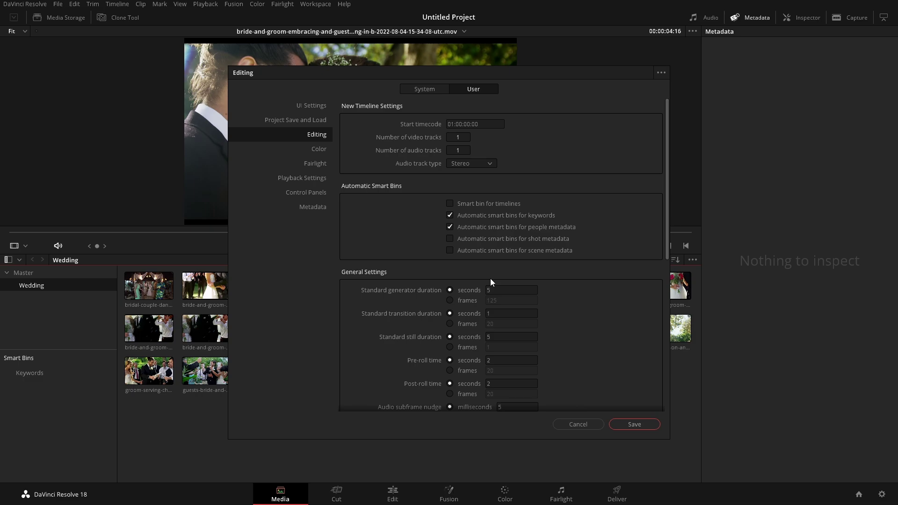
# Save the preference and expand the new People smart bin to show each person's bin.
pyautogui.click(634, 424)
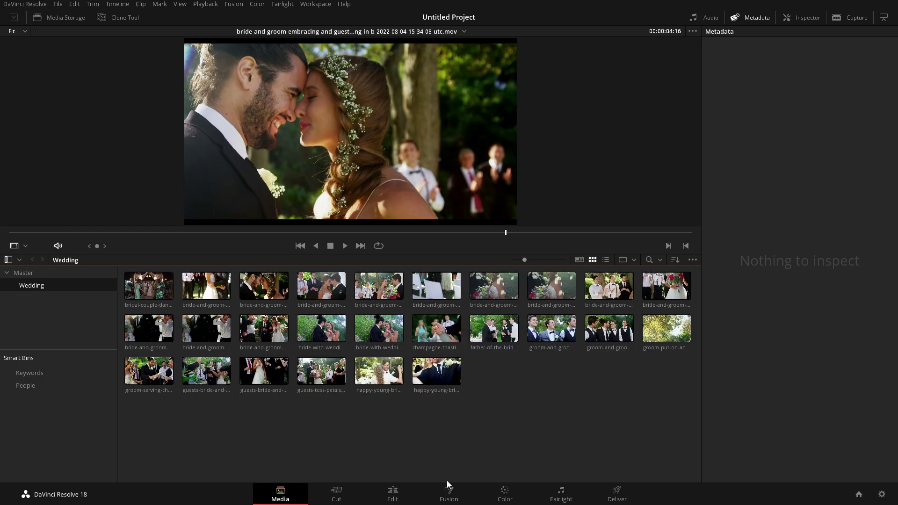
pyautogui.click(22, 386)
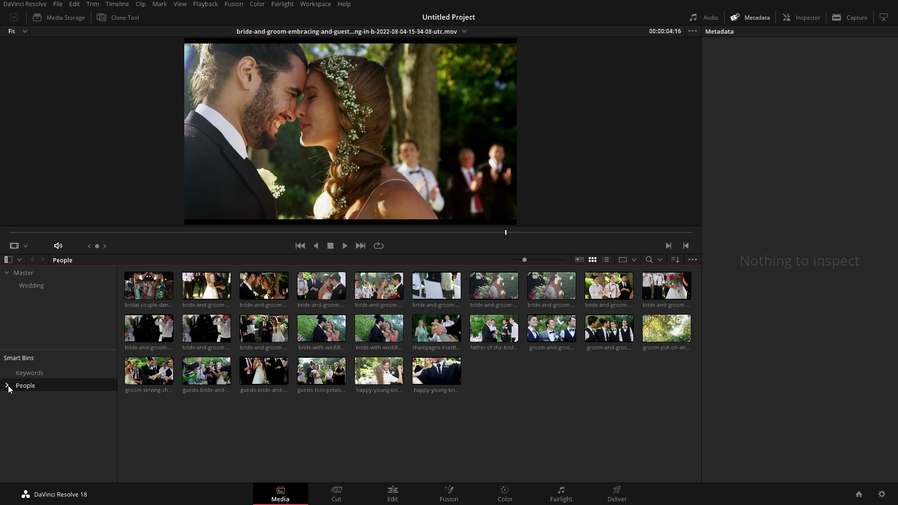
pyautogui.click(7, 386)
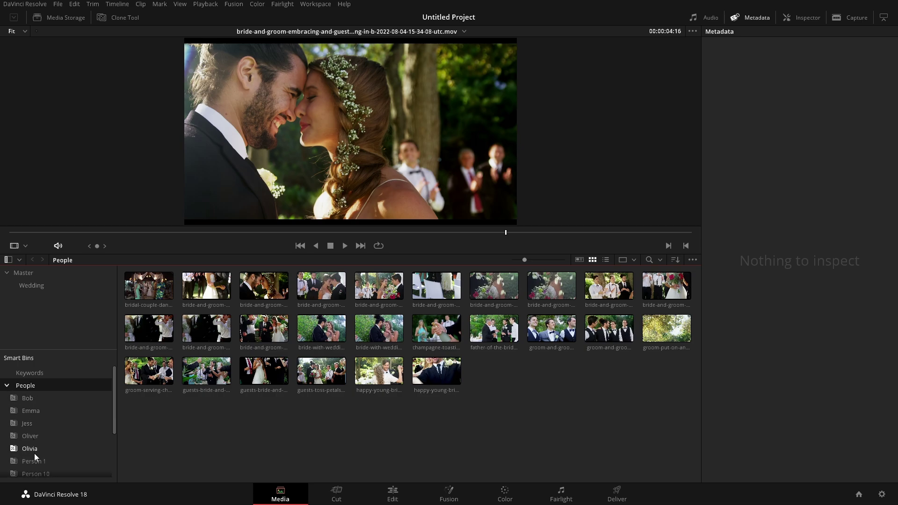
# On the Edit page, drag all eight People bin clips onto a new Timeline 1.
pyautogui.click(393, 495)
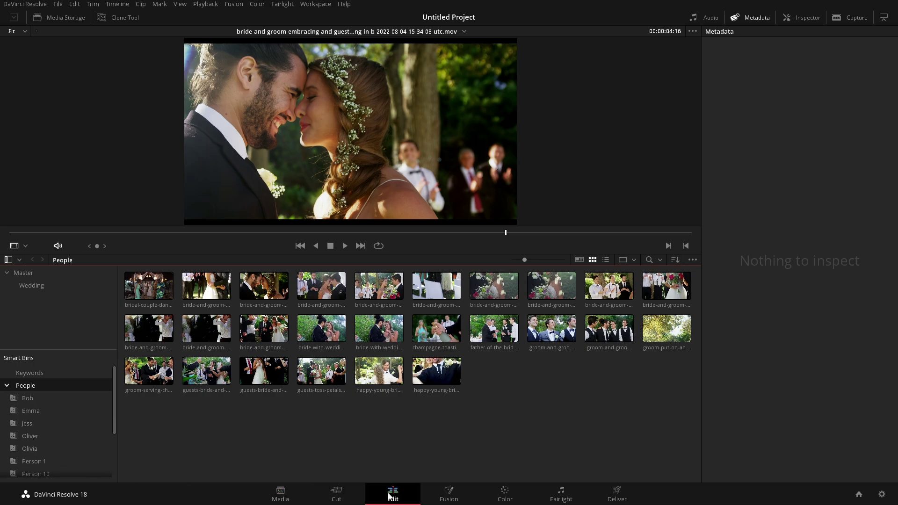
pyautogui.click(102, 120)
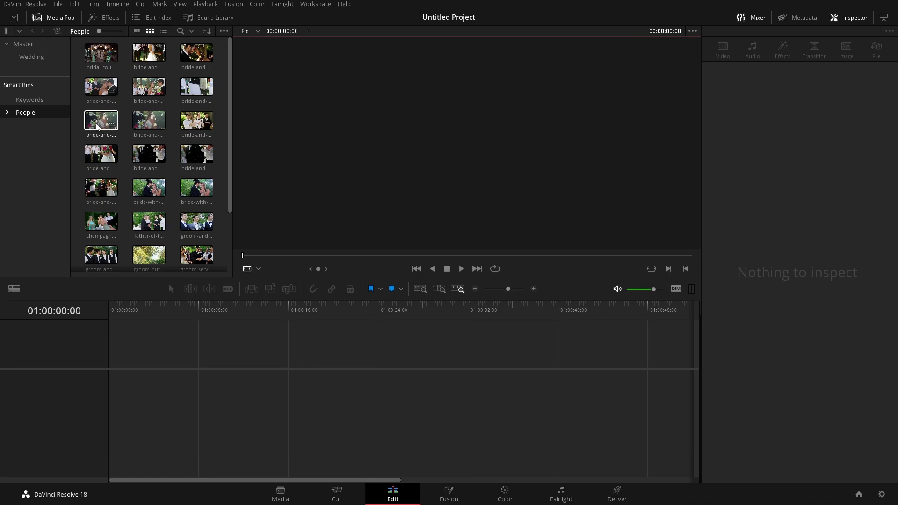
pyautogui.hotkey('ctrl', 'a')
pyautogui.moveTo(150, 157); pyautogui.dragTo(117, 399)
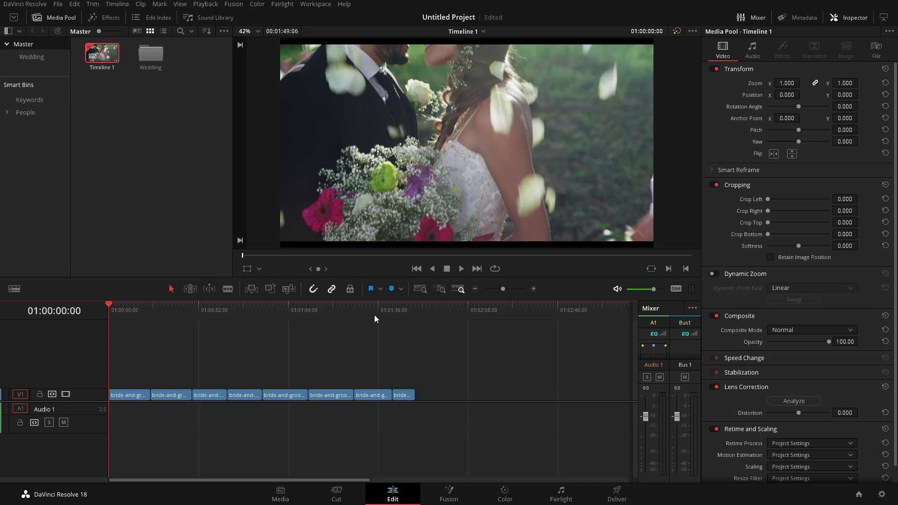
pyautogui.click(392, 311)
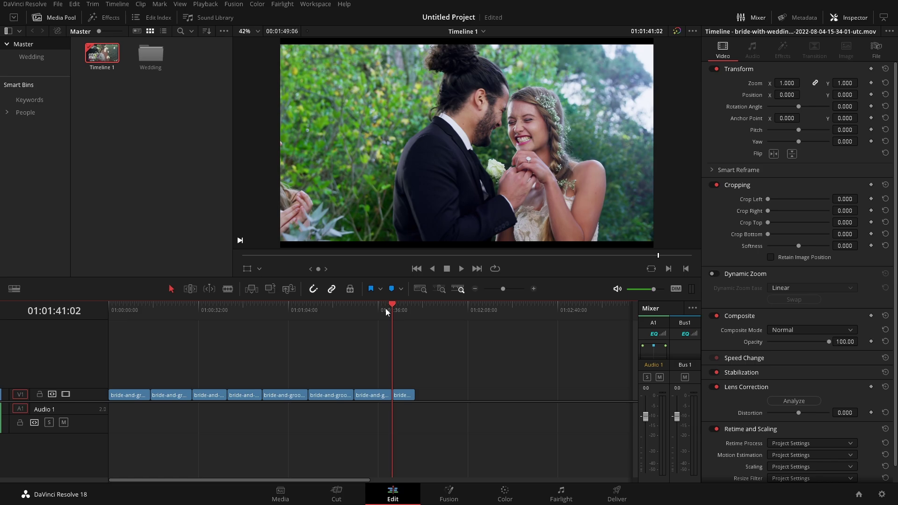
# Open Bob's People smart bin and preview the father-of-the-bride, groom and guests toasting clips.
pyautogui.click(7, 113)
pyautogui.click(27, 125)
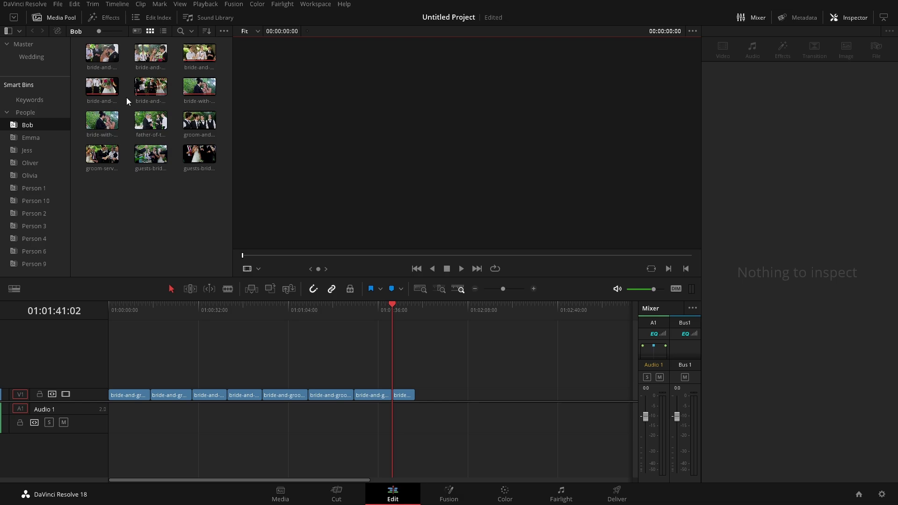
pyautogui.click(142, 123)
pyautogui.click(200, 125)
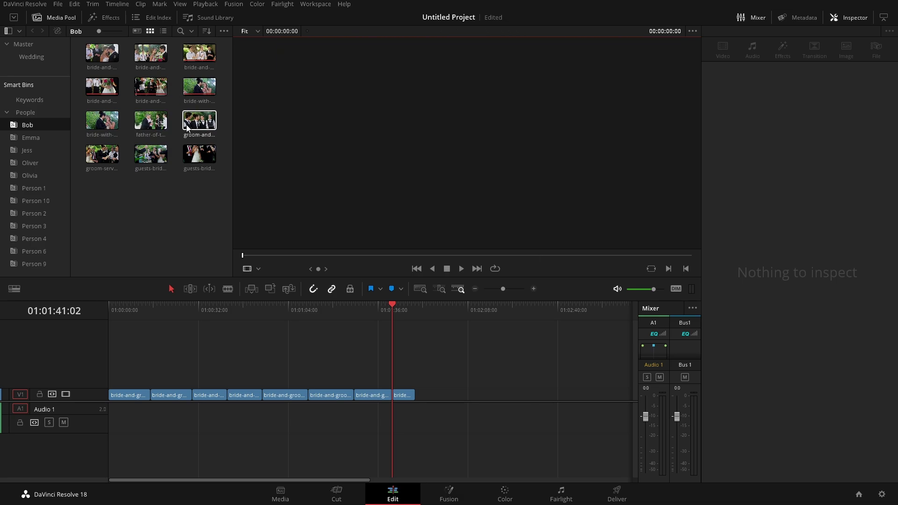
pyautogui.click(202, 151)
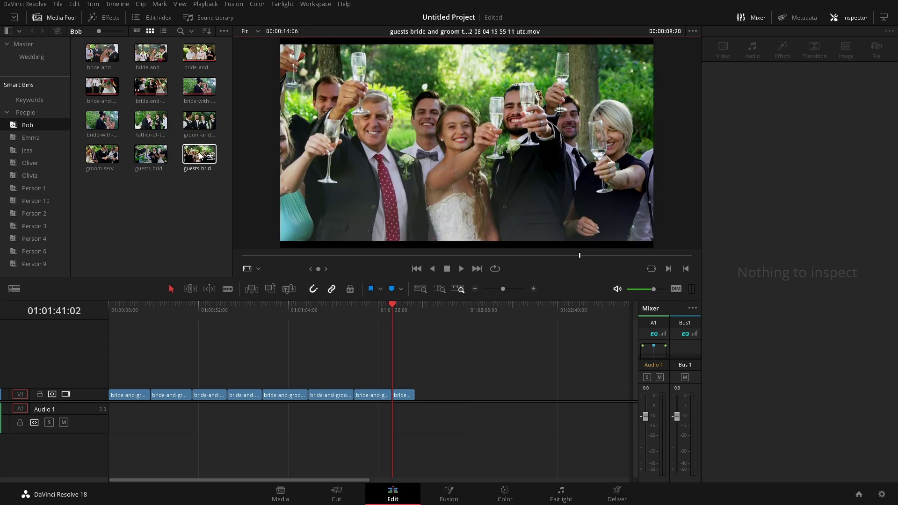